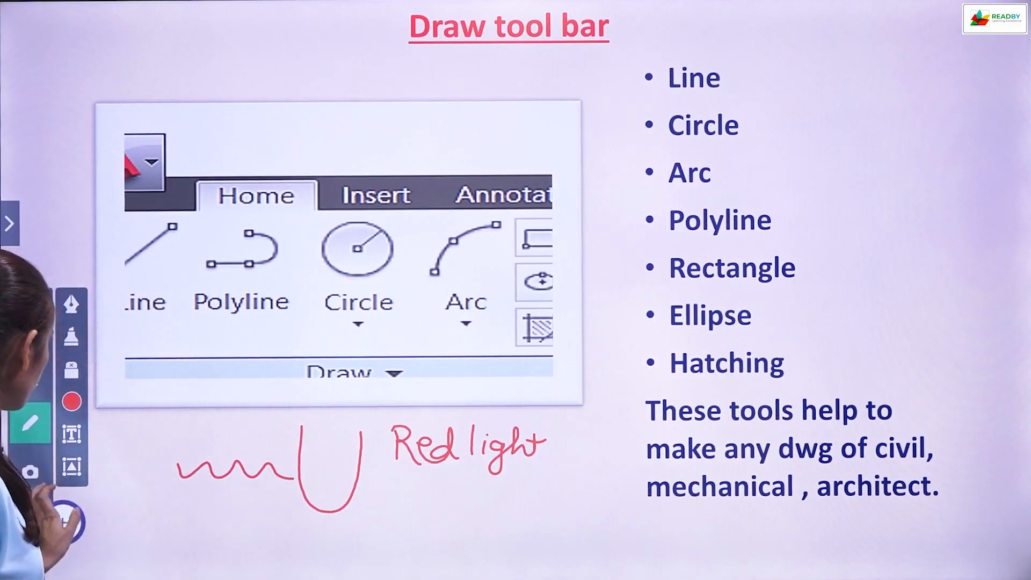
Step: Switch from the slide presentation to AutoCAD and show the command line window
left_click(30, 513)
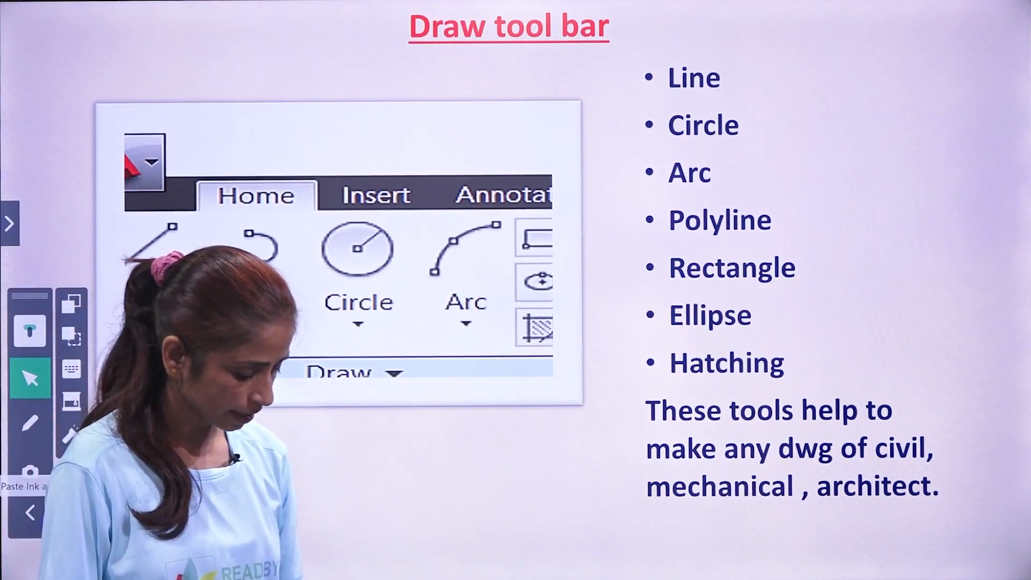
key("alt+Tab")
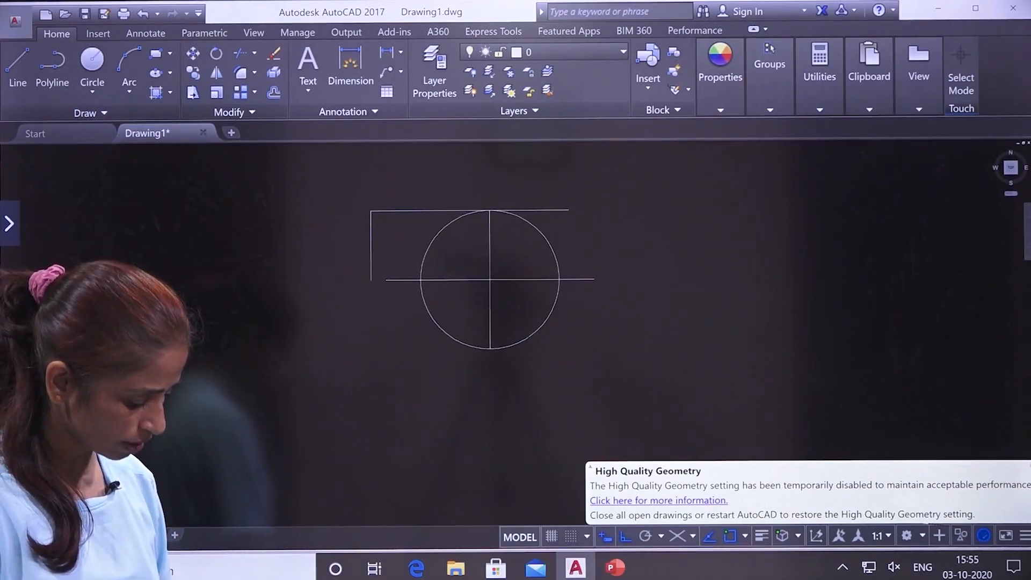
key("ctrl+9")
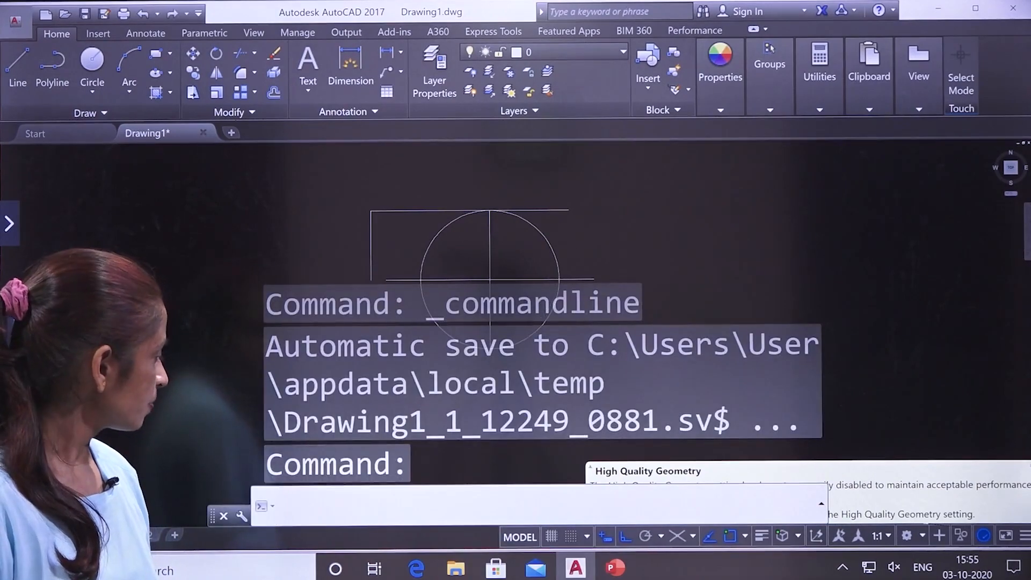
key("Escape")
key("Escape")
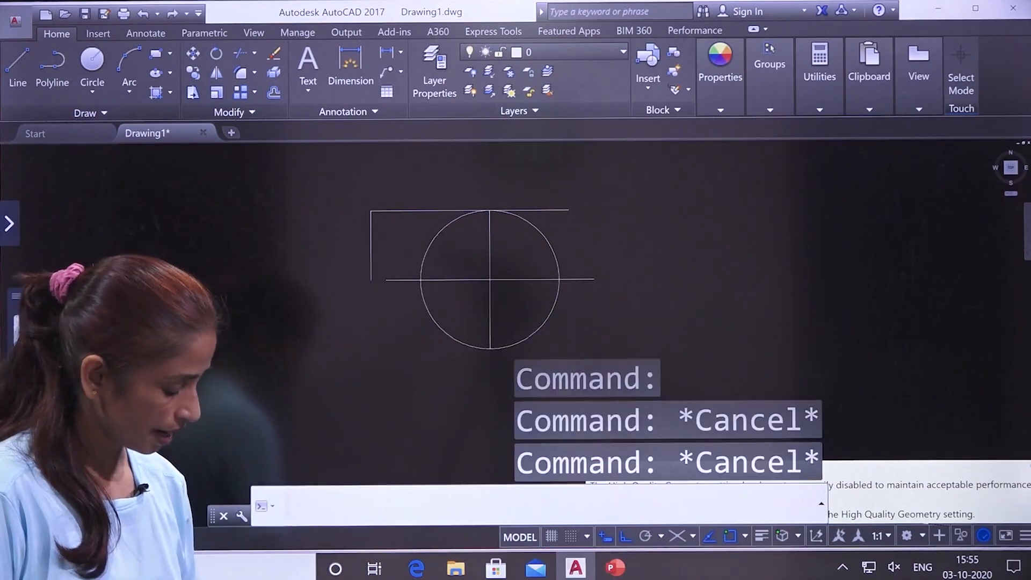
Step: Draw a line in the empty area to the right of the circle, entering 10 for each next point, and end the command
key("Return")
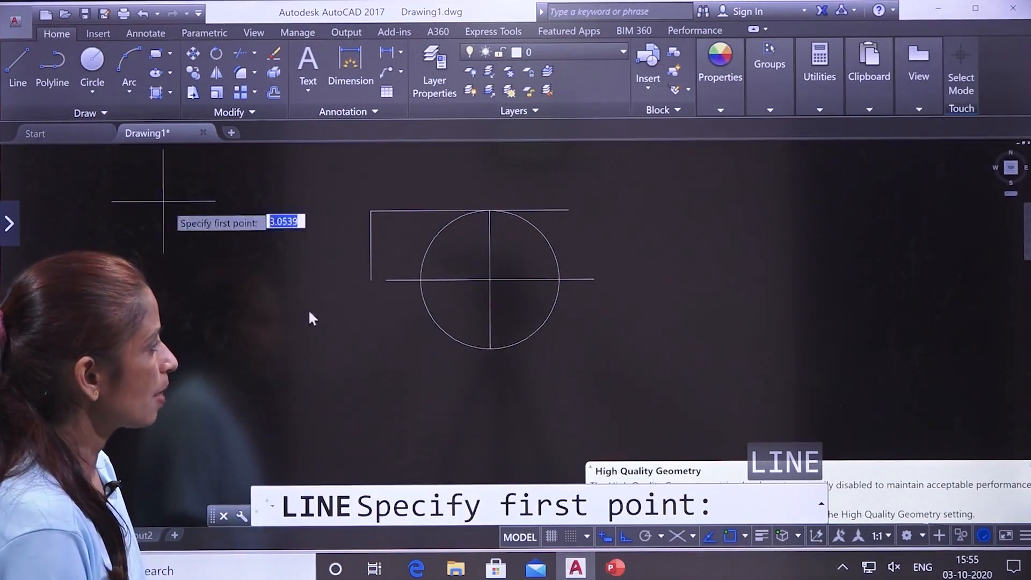
left_click(668, 260)
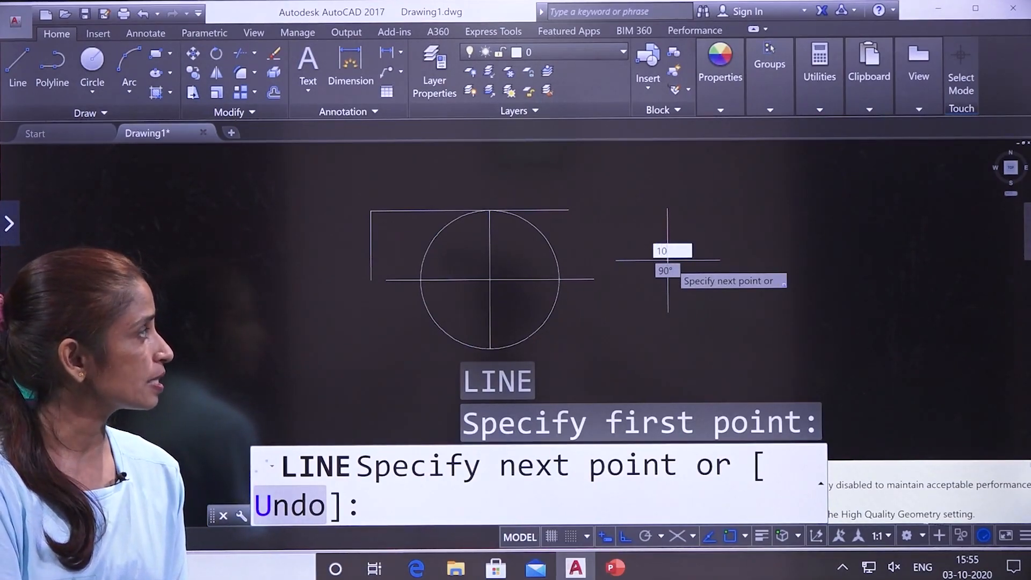
key("Return")
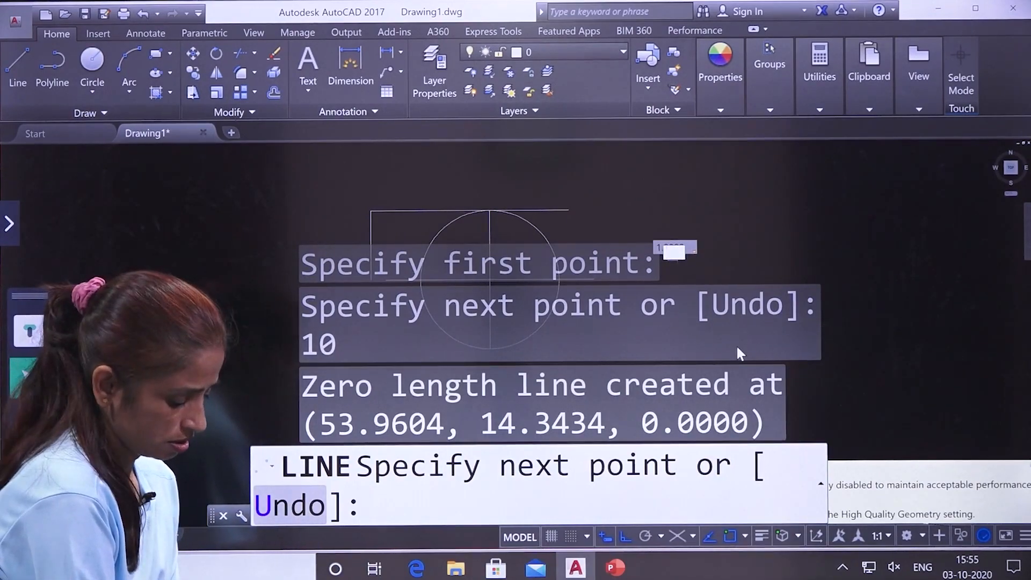
type("0")
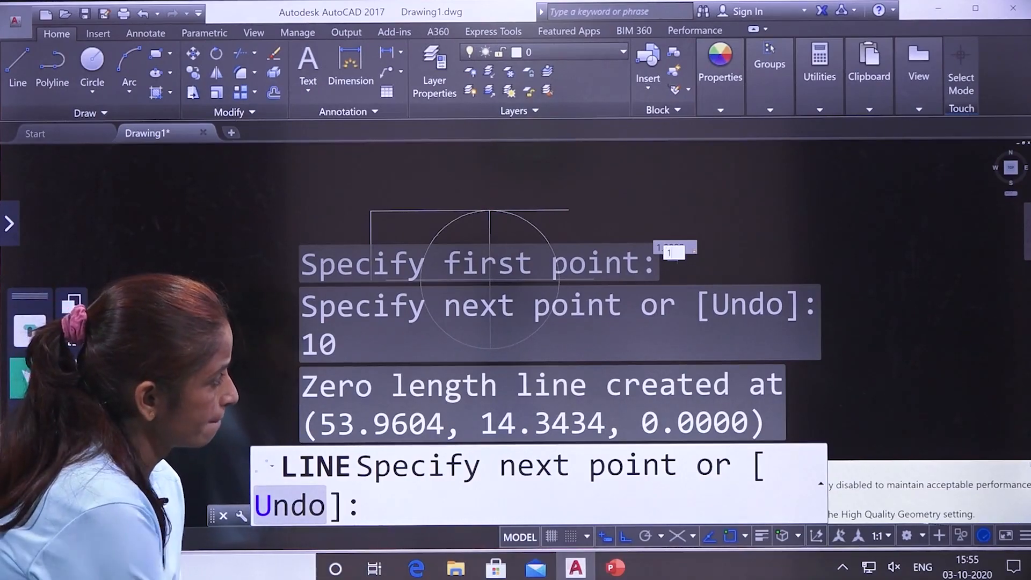
key("Return")
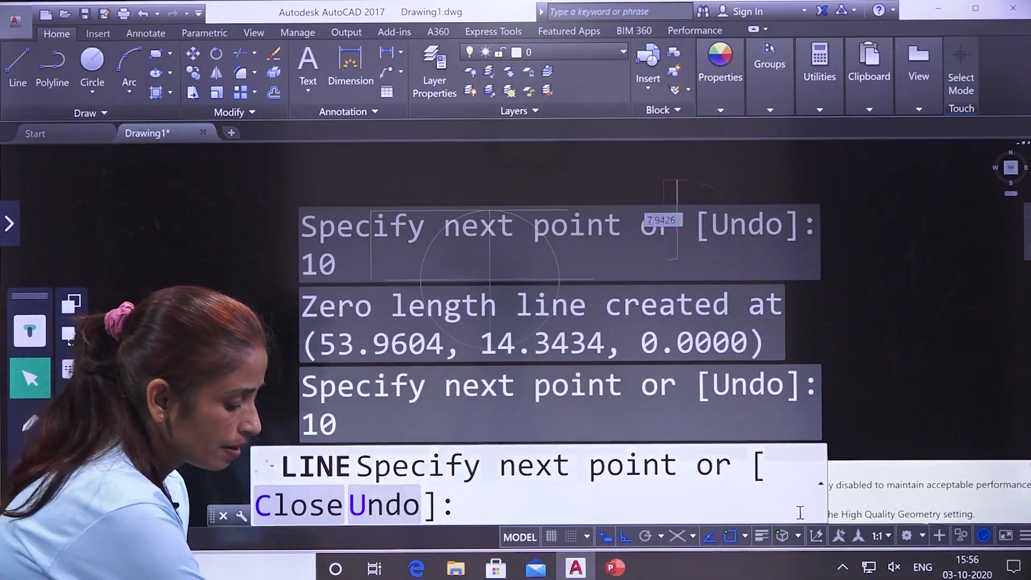
key("Escape")
key("Escape")
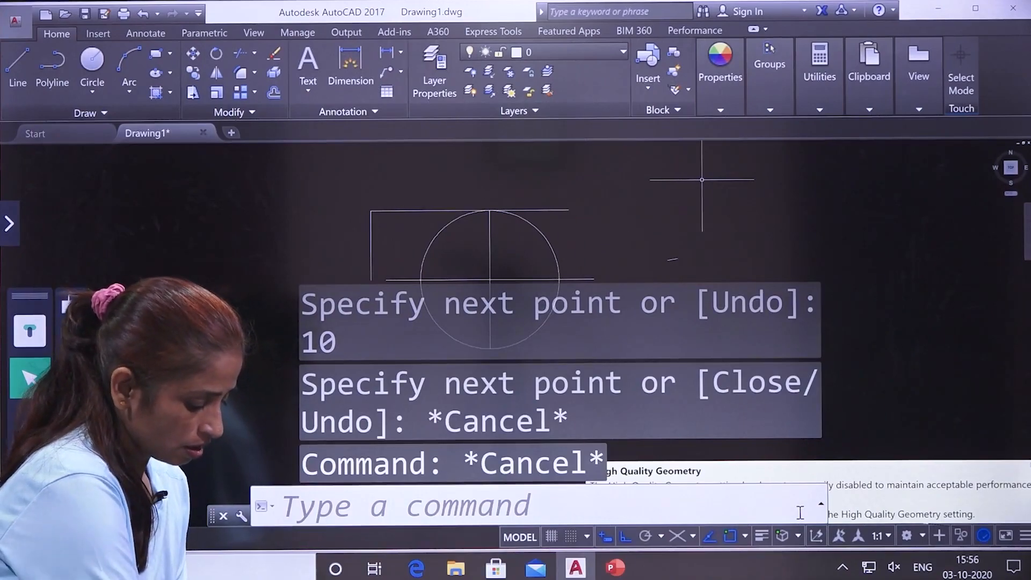
Step: Hide the command line window
key("ctrl+9")
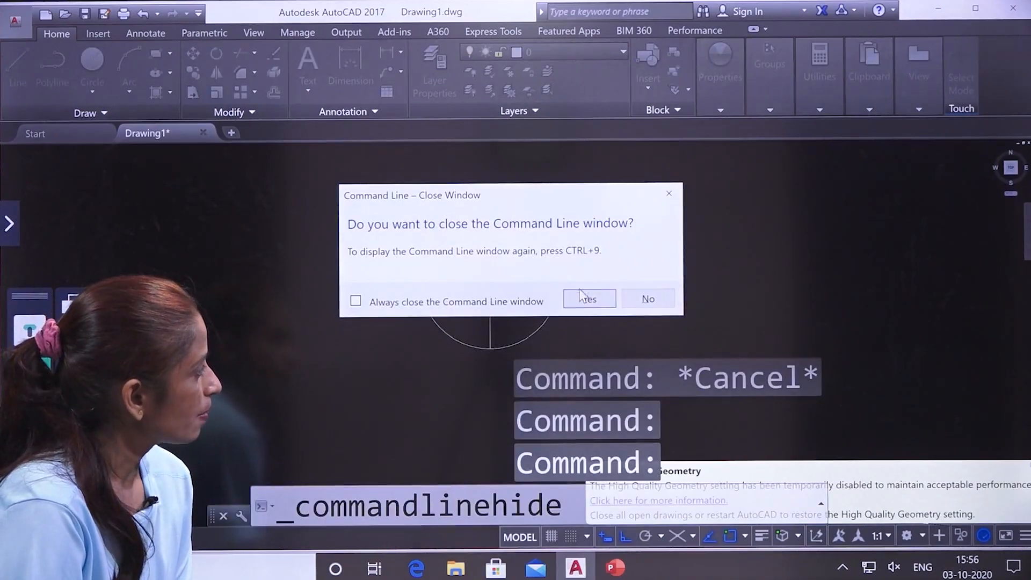
left_click(581, 304)
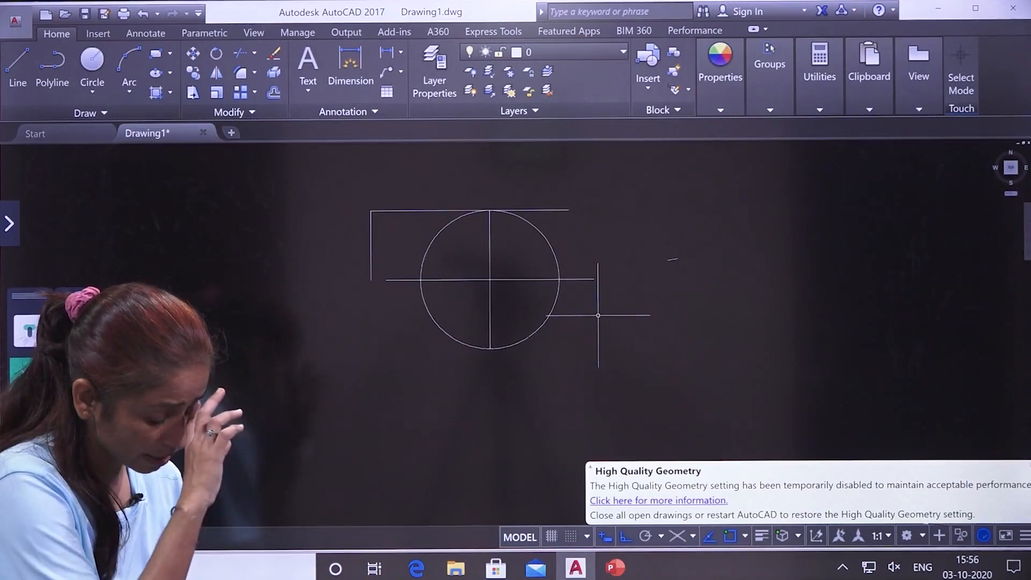
Step: Draw a circle with radius 3 centred on the right end of the large circle's horizontal centre line
type("c")
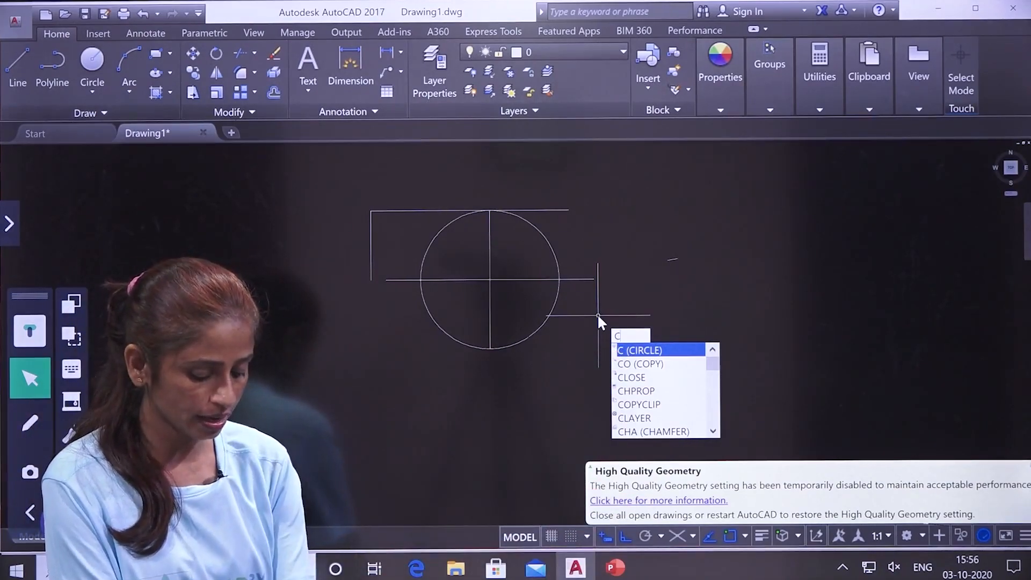
key("Return")
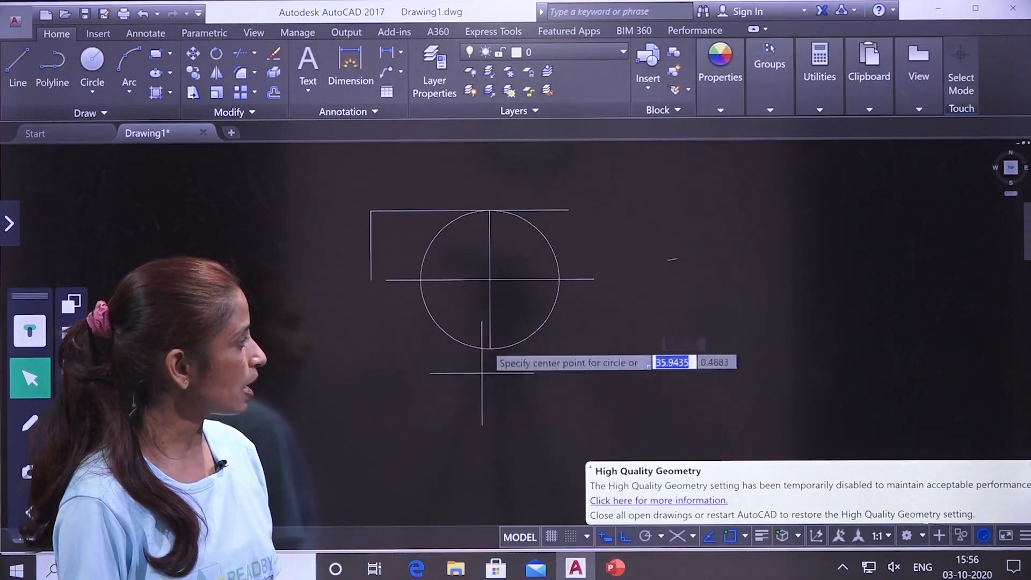
left_click(594, 279)
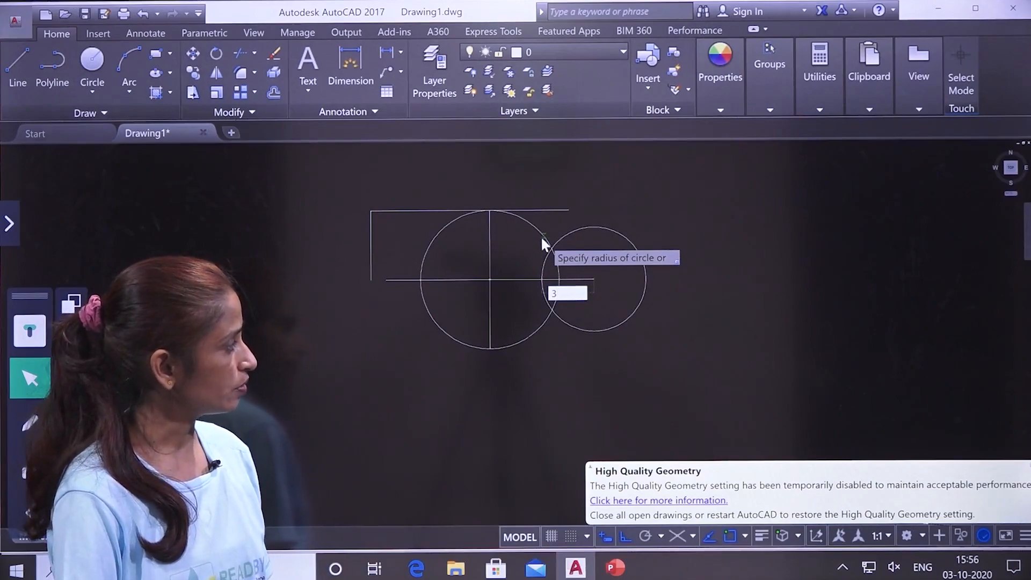
key("Return")
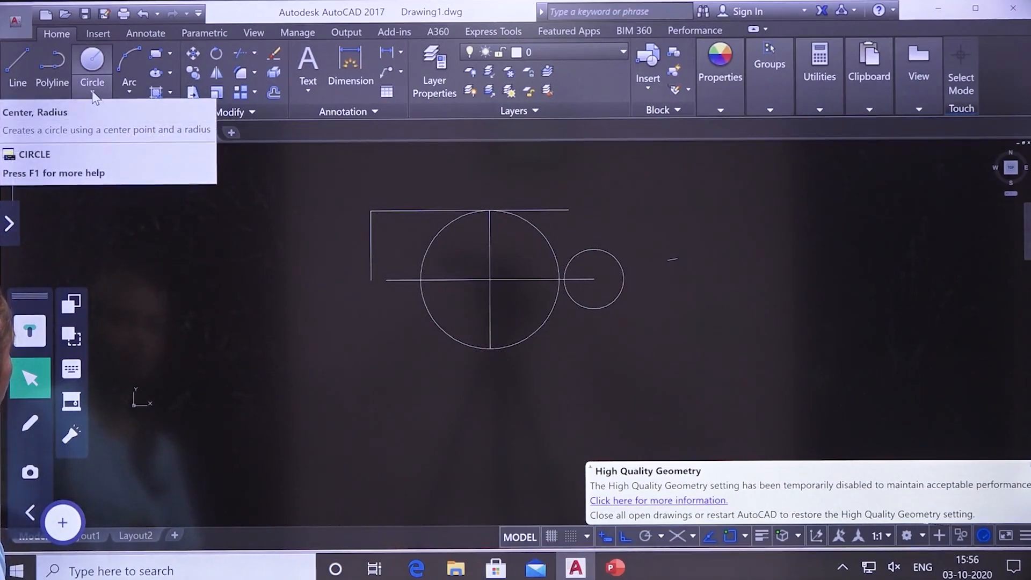
left_click(93, 94)
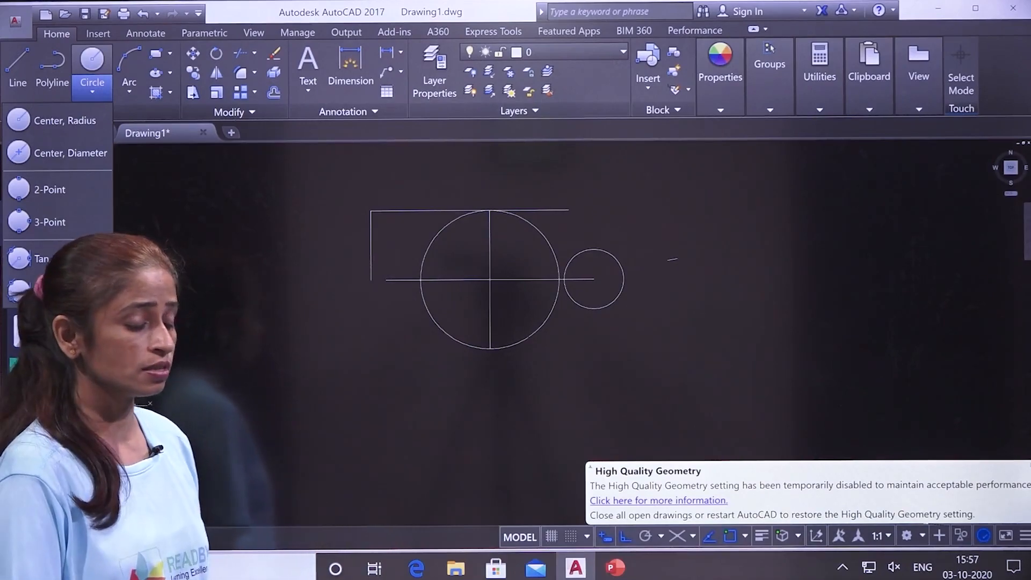
key("Escape")
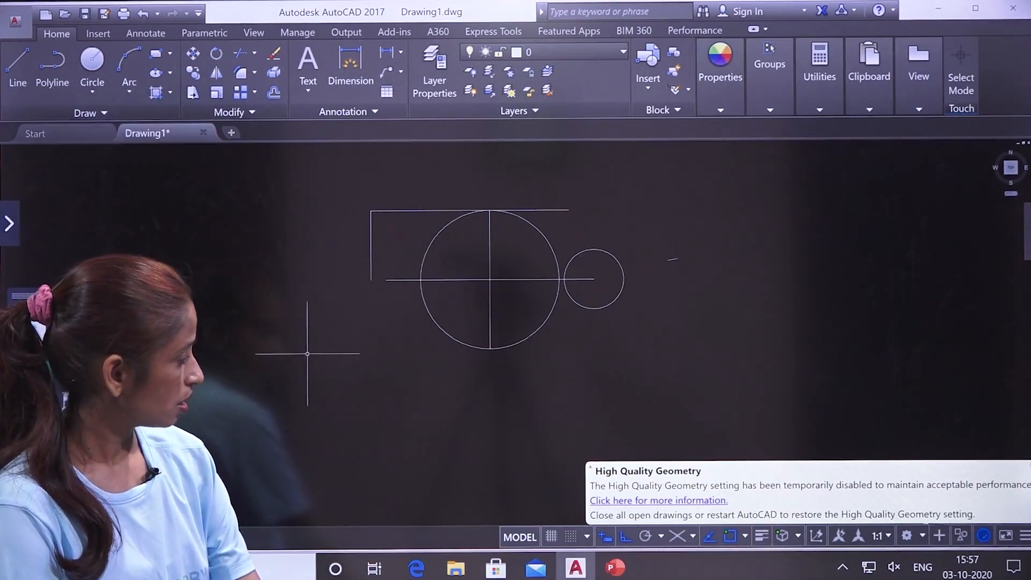
type("a")
key("Return")
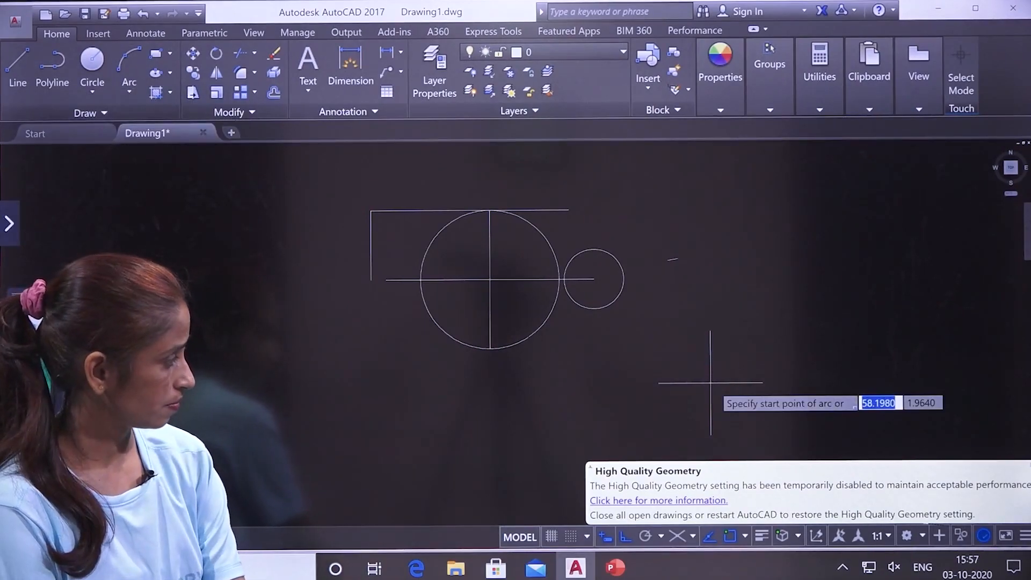
key("Escape")
type("a")
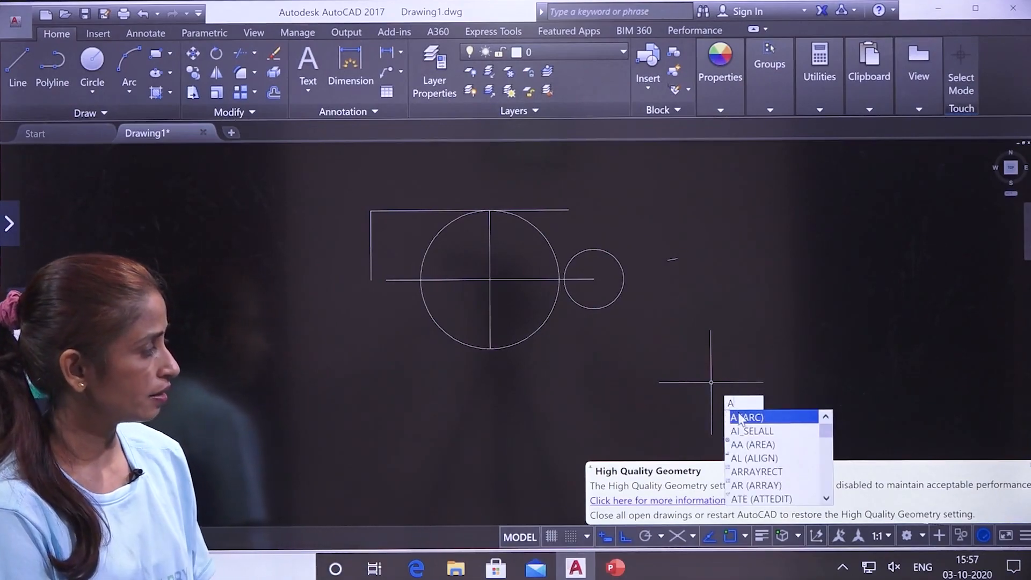
left_click(747, 417)
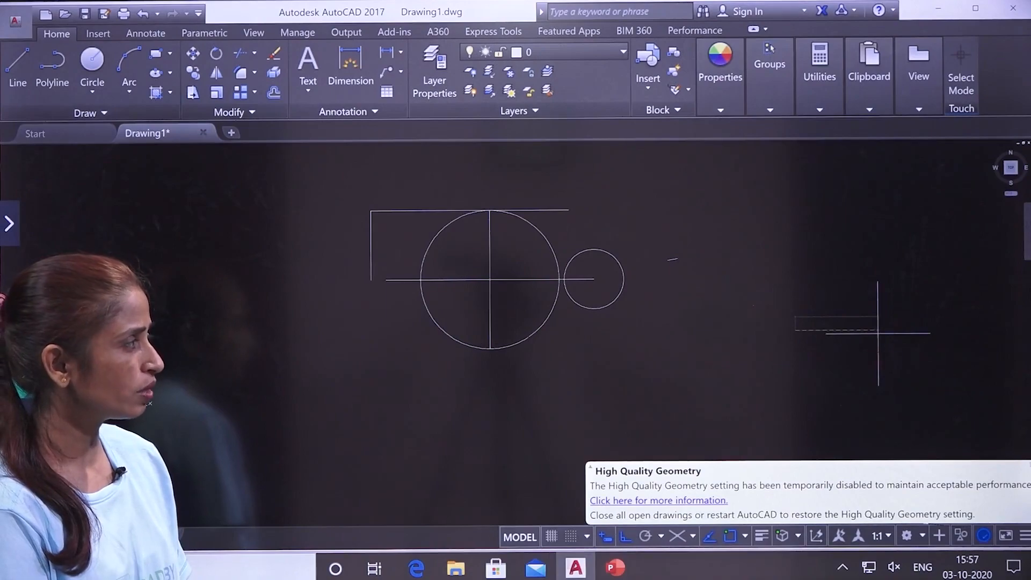
key("Escape")
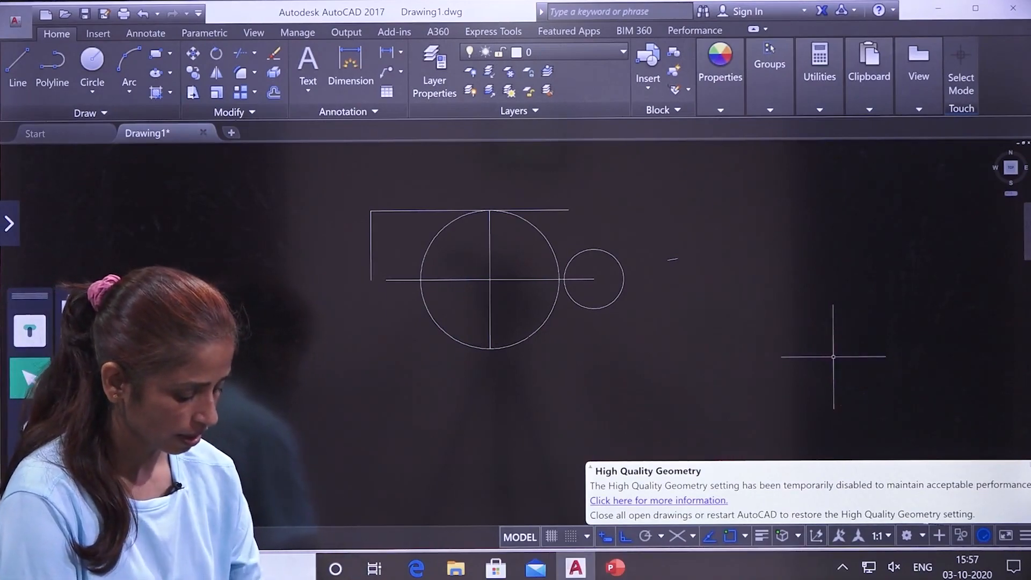
type("a")
key("Return")
left_click(853, 345)
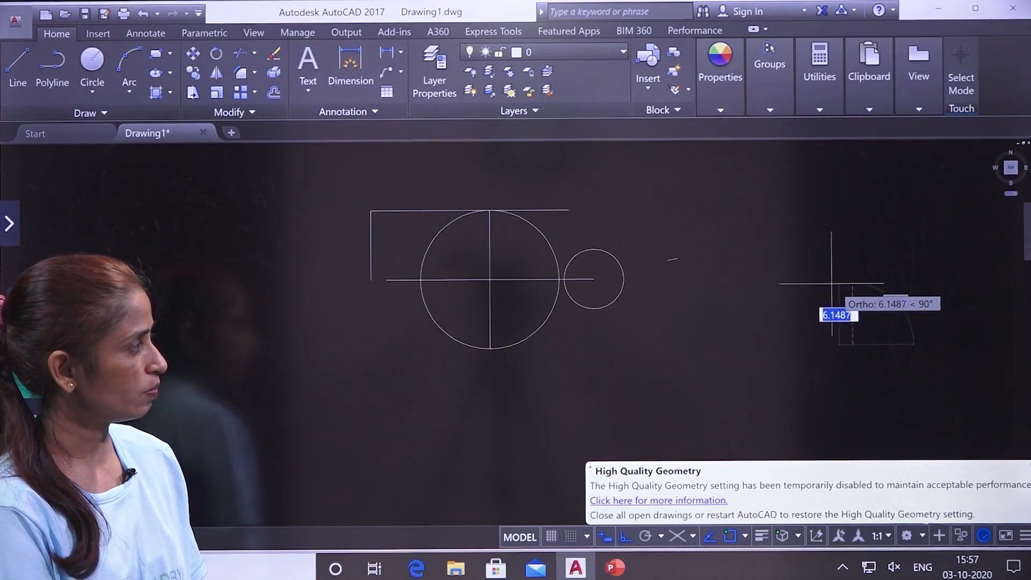
left_click(730, 346)
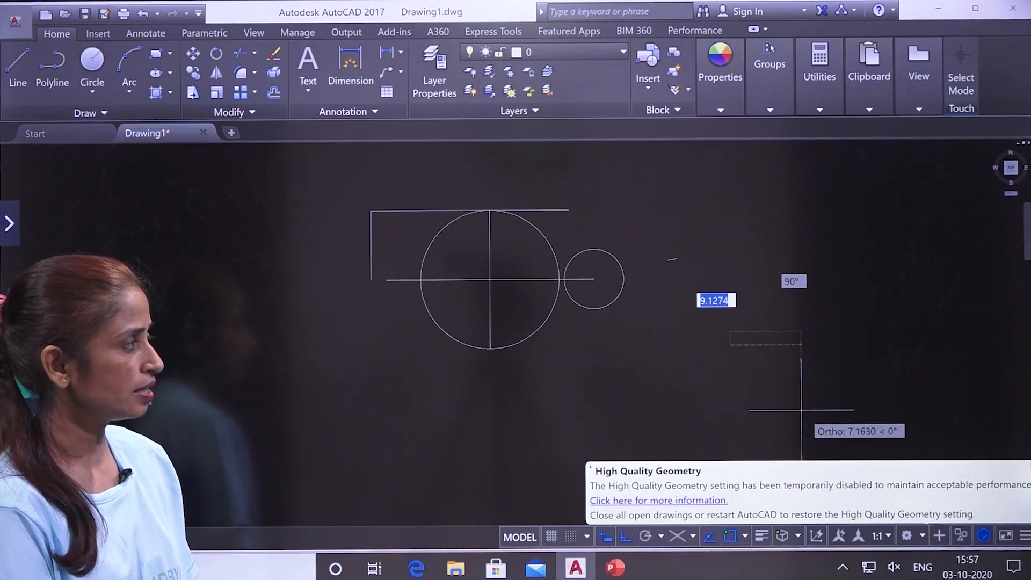
key("Escape")
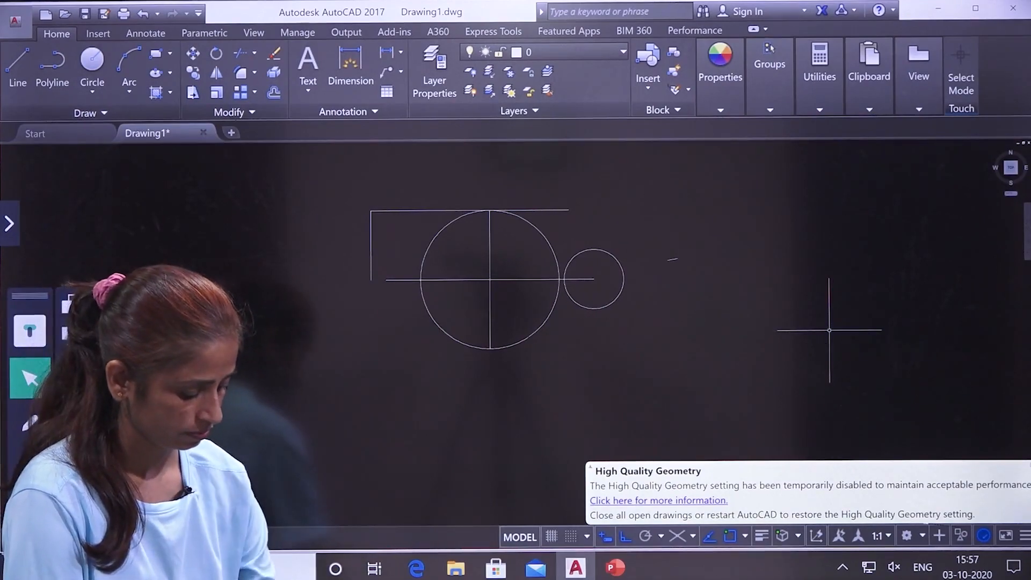
Step: Draw a three-point arc in the empty area below and to the right of the short line, opening toward the upper left
key("Return")
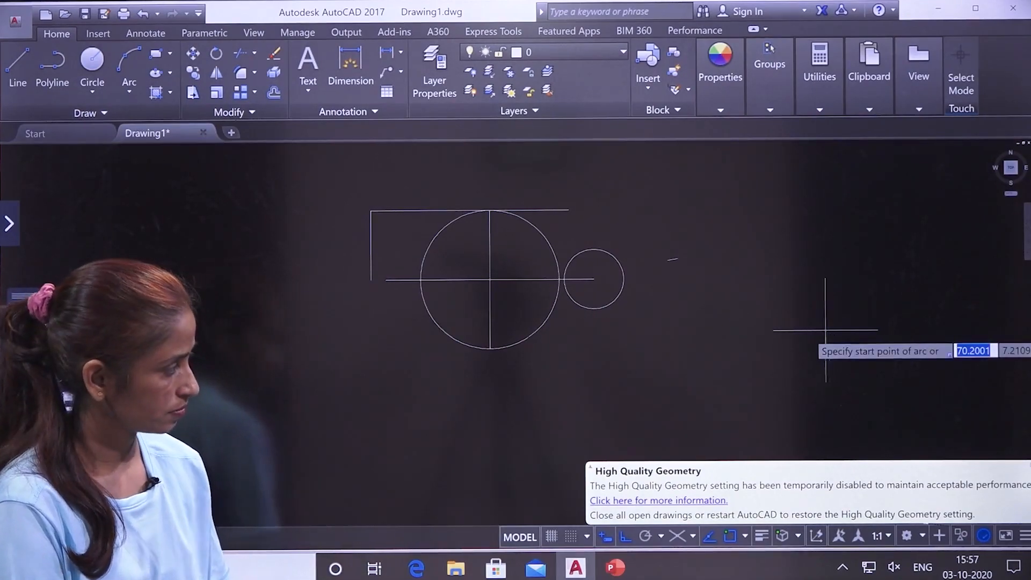
left_click(749, 365)
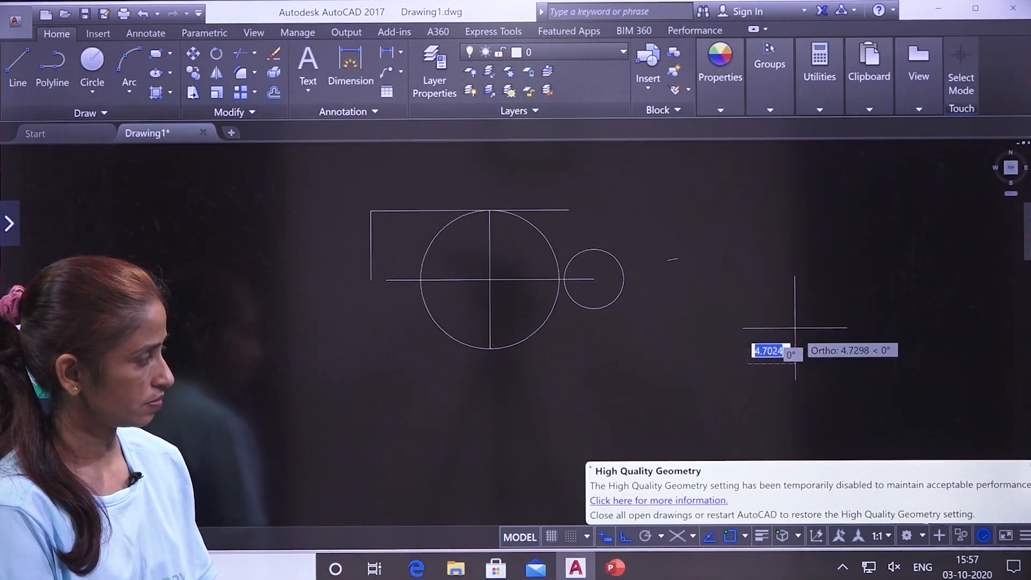
left_click(806, 307)
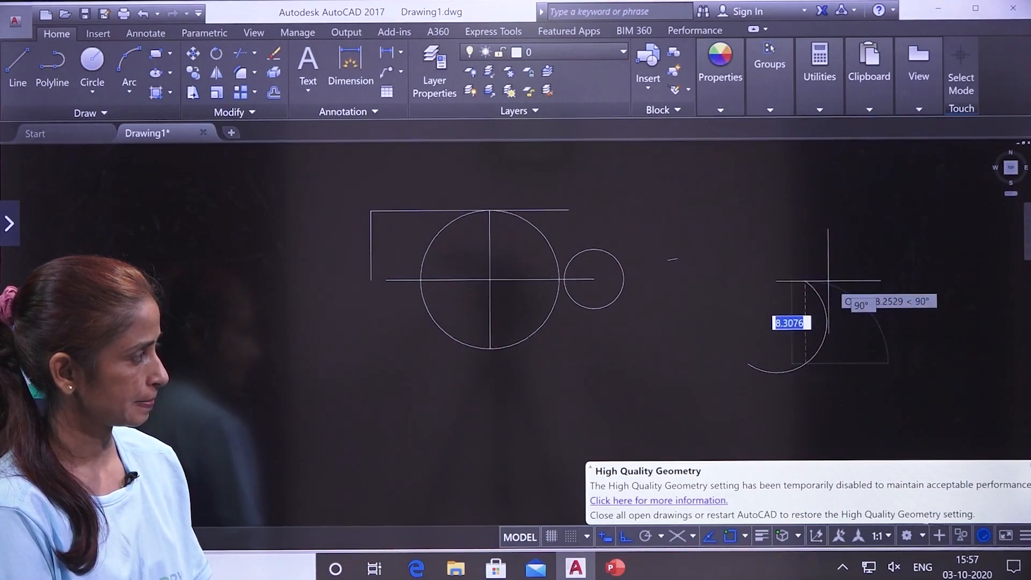
left_click(820, 296)
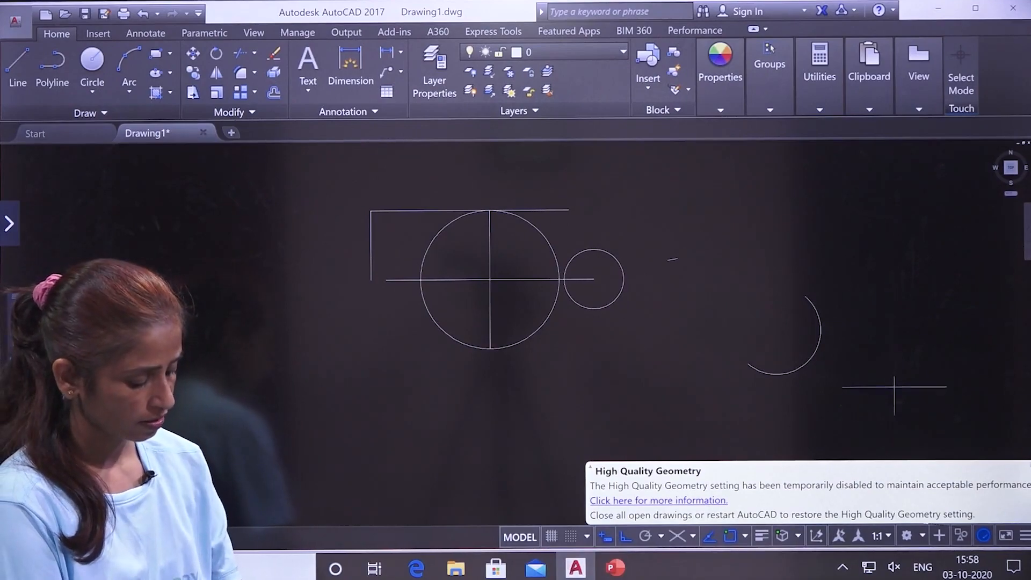
Step: Draw a larger three-point arc above and to the right of the first arc, opening downward
key("Return")
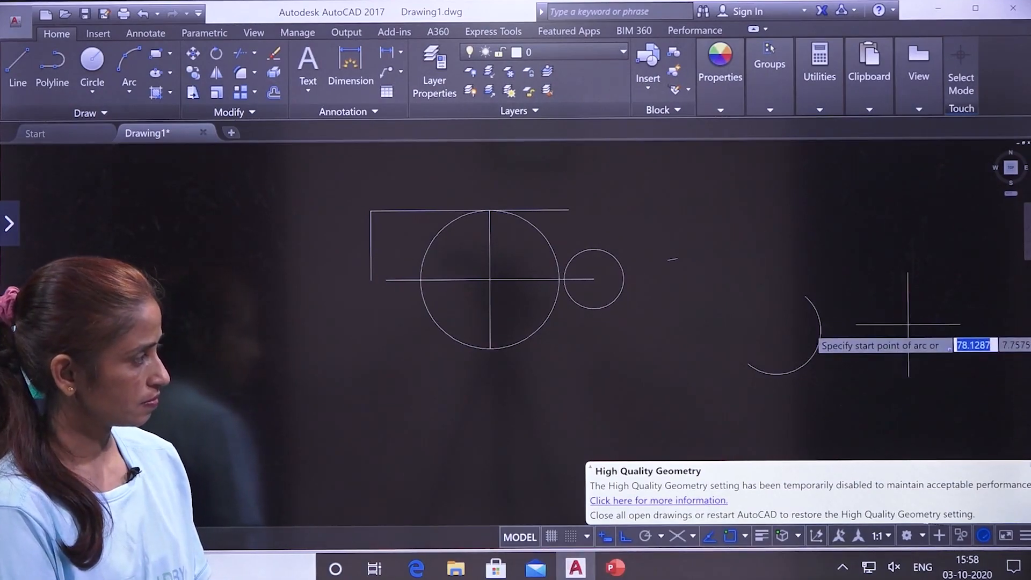
left_click(982, 333)
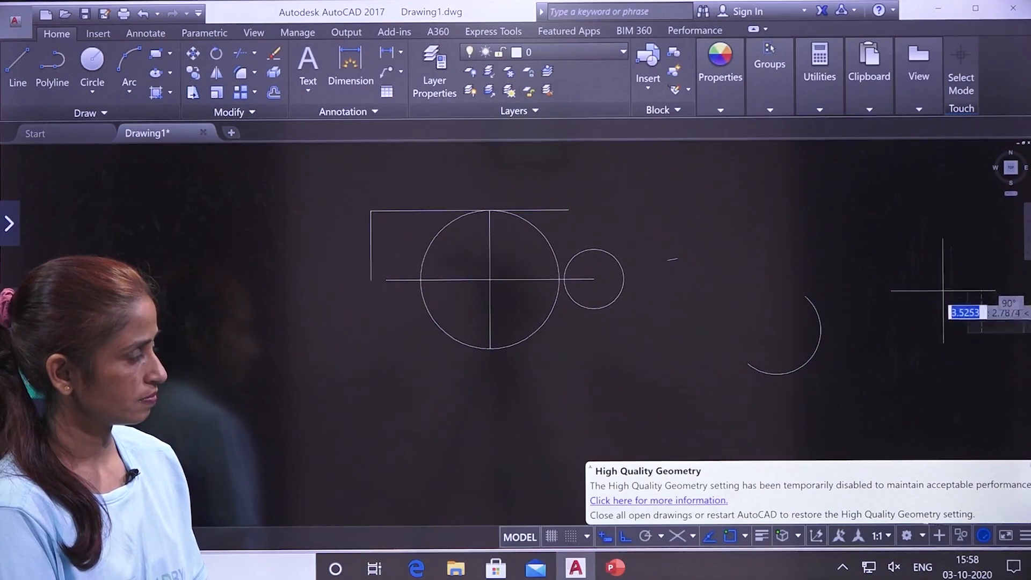
left_click(922, 264)
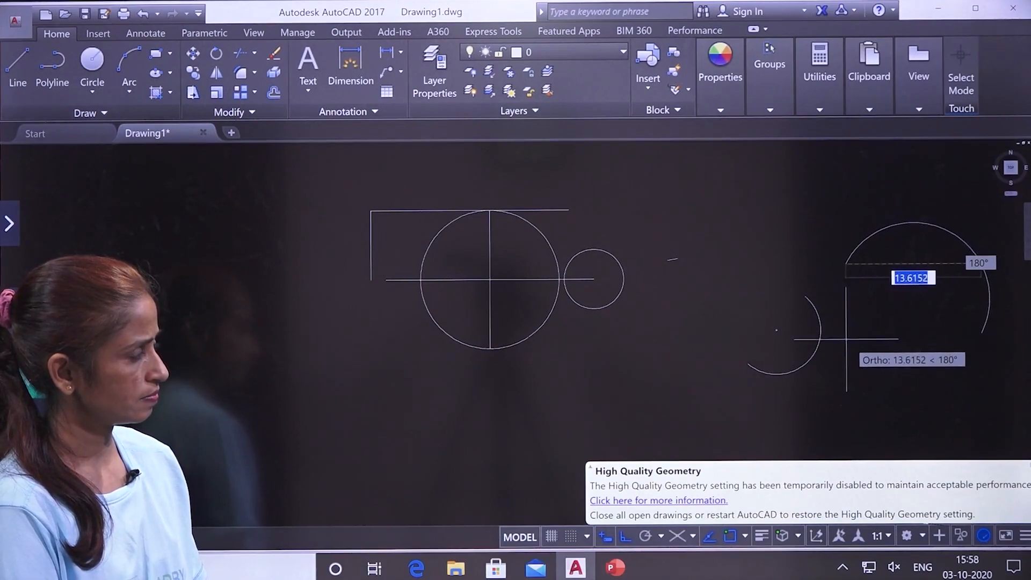
key("Escape")
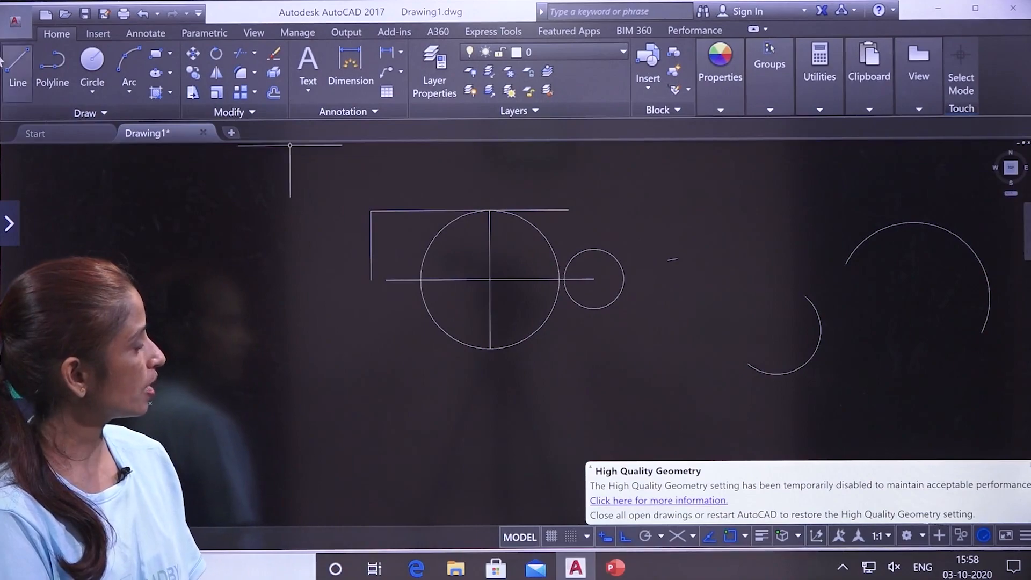
Step: Draw a horizontal line above the smaller arc, ending near the left end of the larger arc
key("Return")
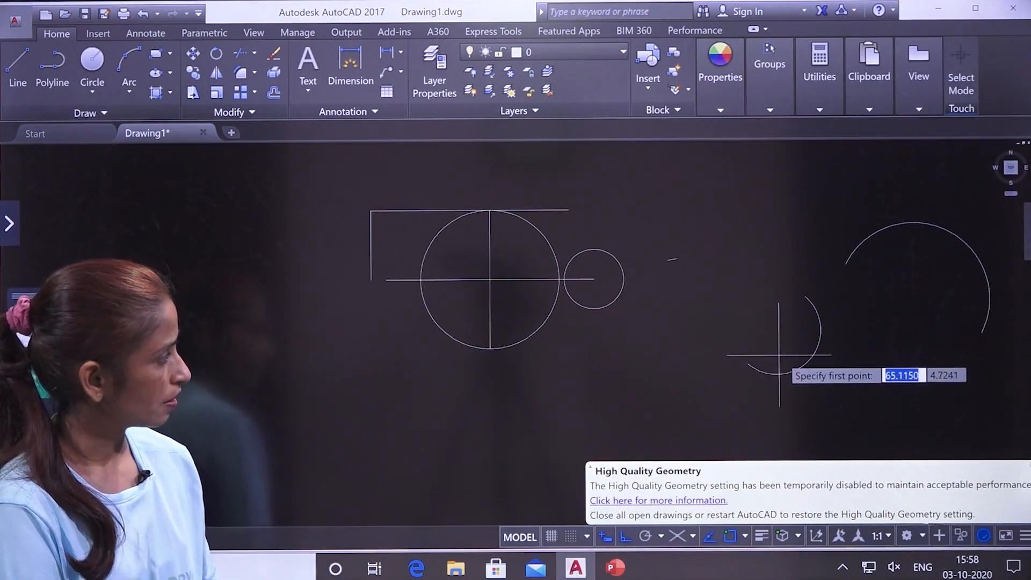
left_click(712, 246)
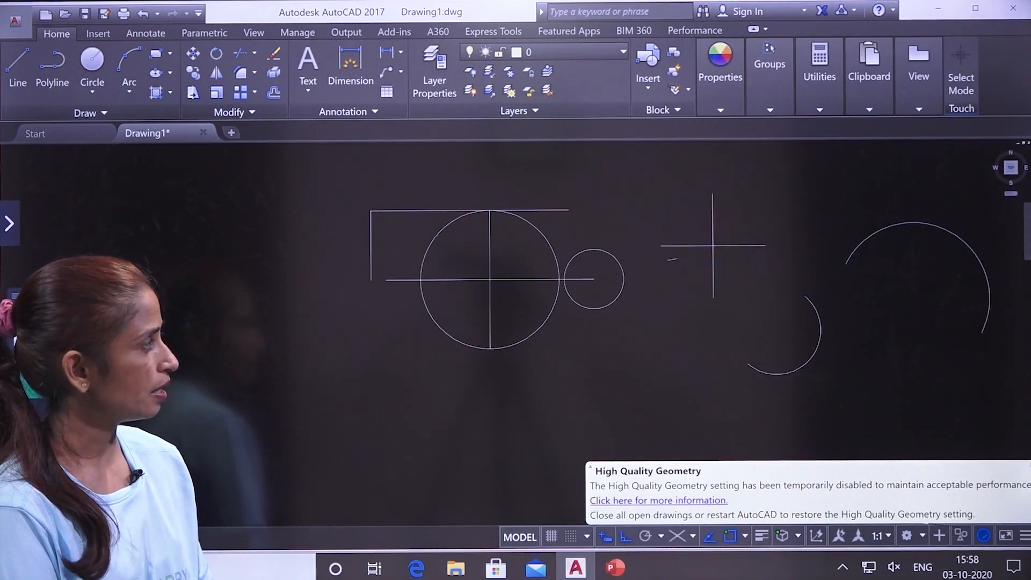
left_click(848, 246)
key("Return")
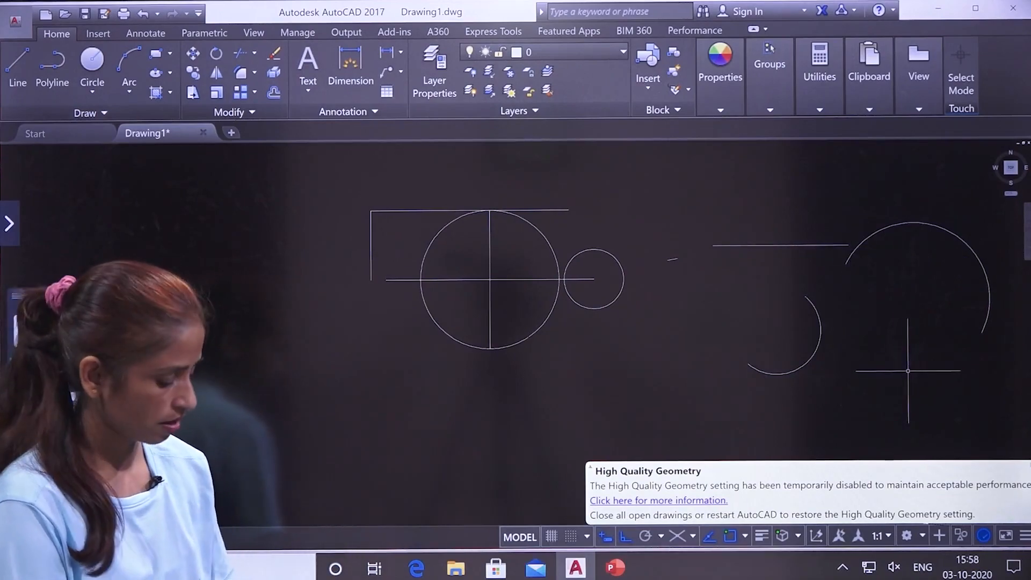
Step: Draw a three-point arc bulging upward over the new horizontal line, from its right endpoint to its left endpoint
key("Return")
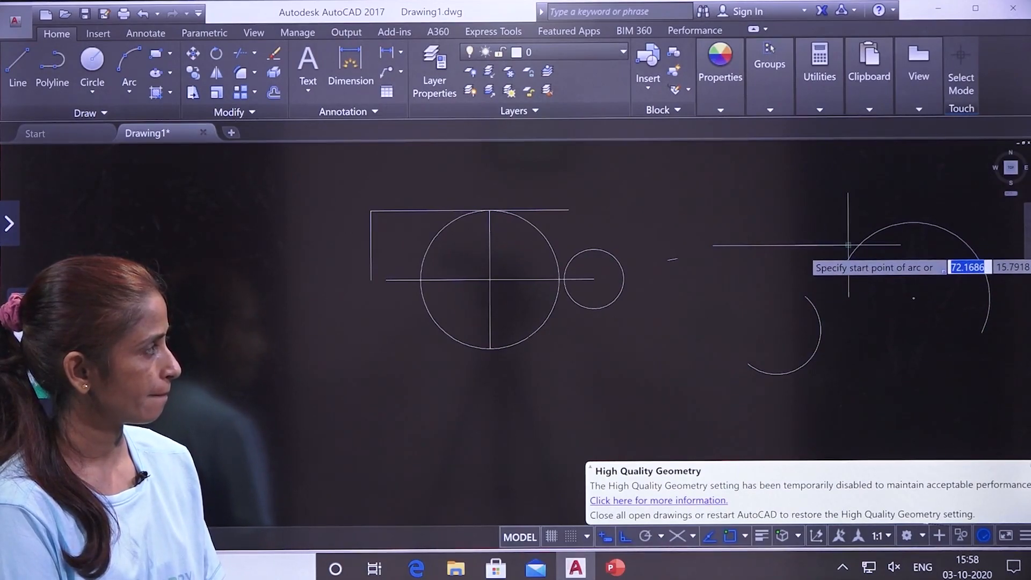
left_click(848, 245)
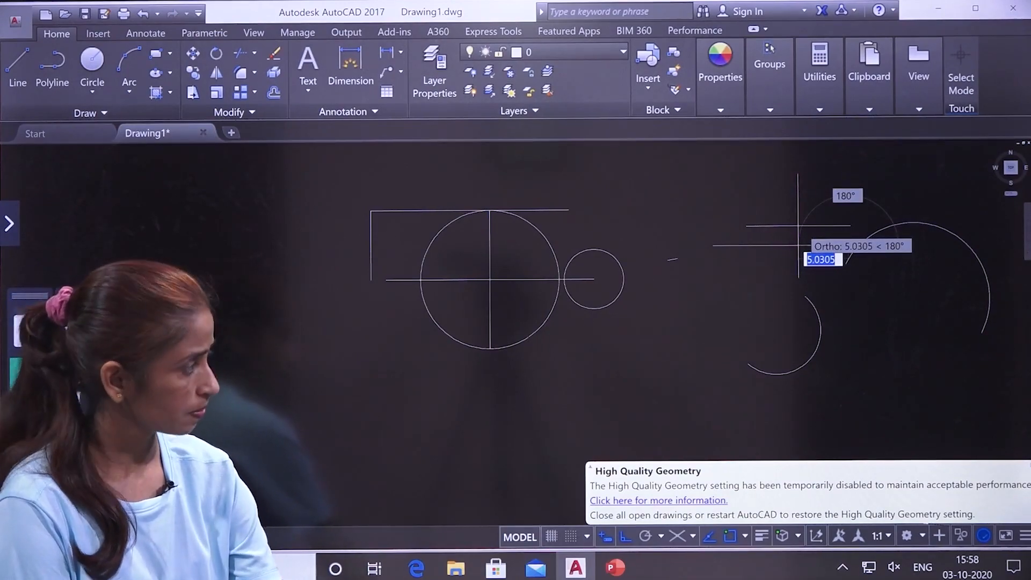
left_click(798, 225)
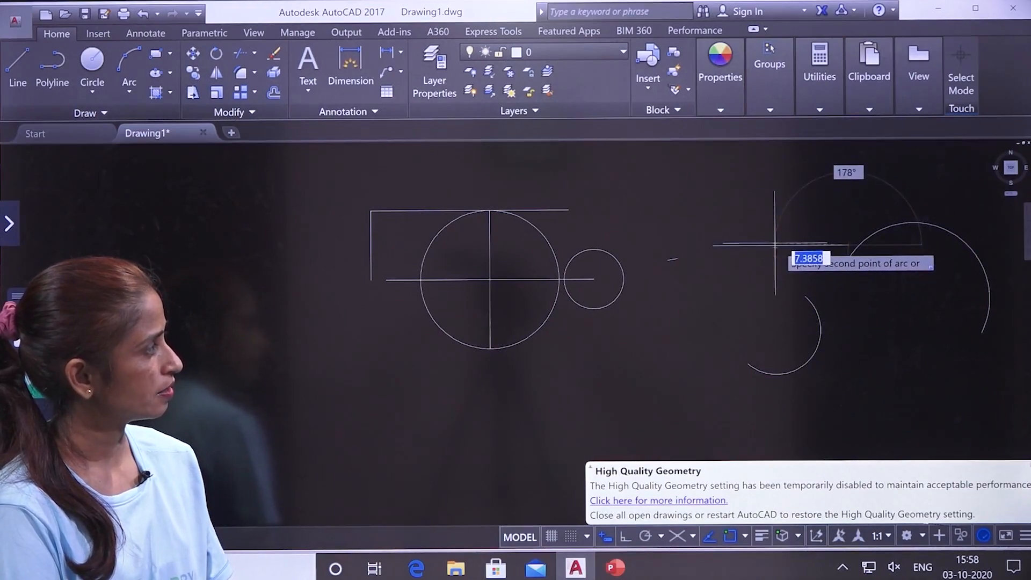
left_click(781, 183)
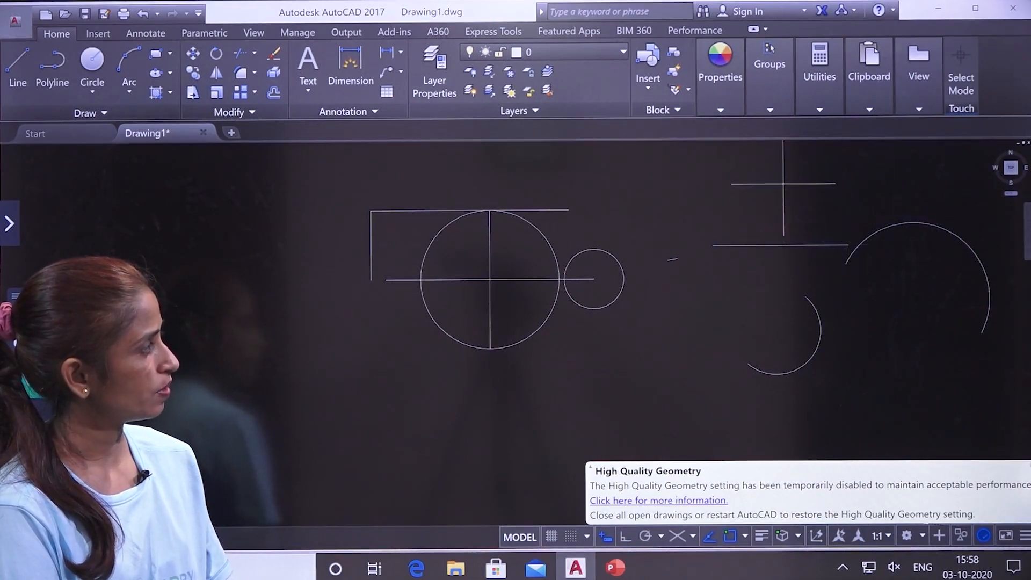
left_click(715, 245)
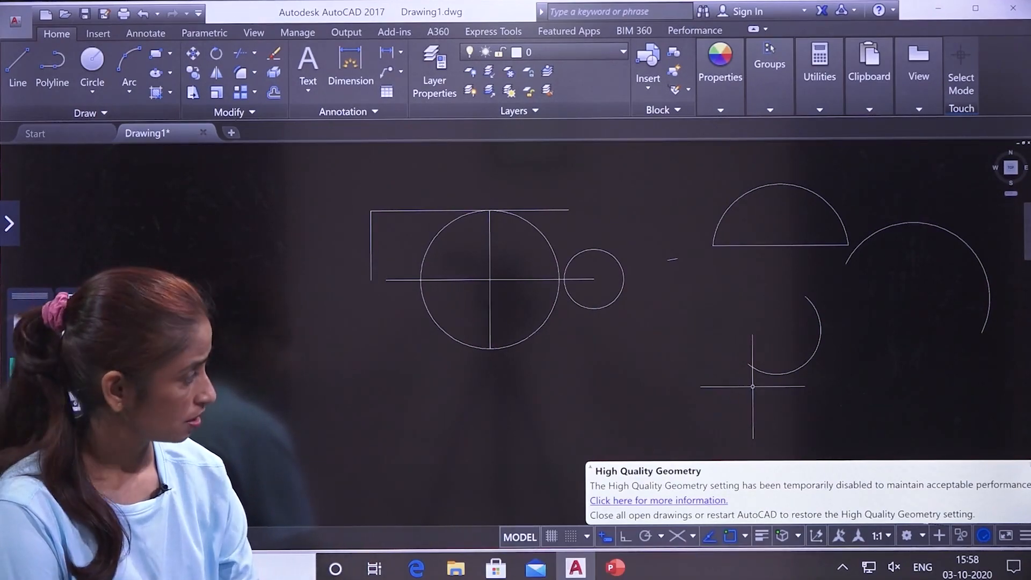
Step: Draw a rectangle about 7.4 by 6.7 units below the large circle, with its upper right corner near the circle's lower left edge
type("ec")
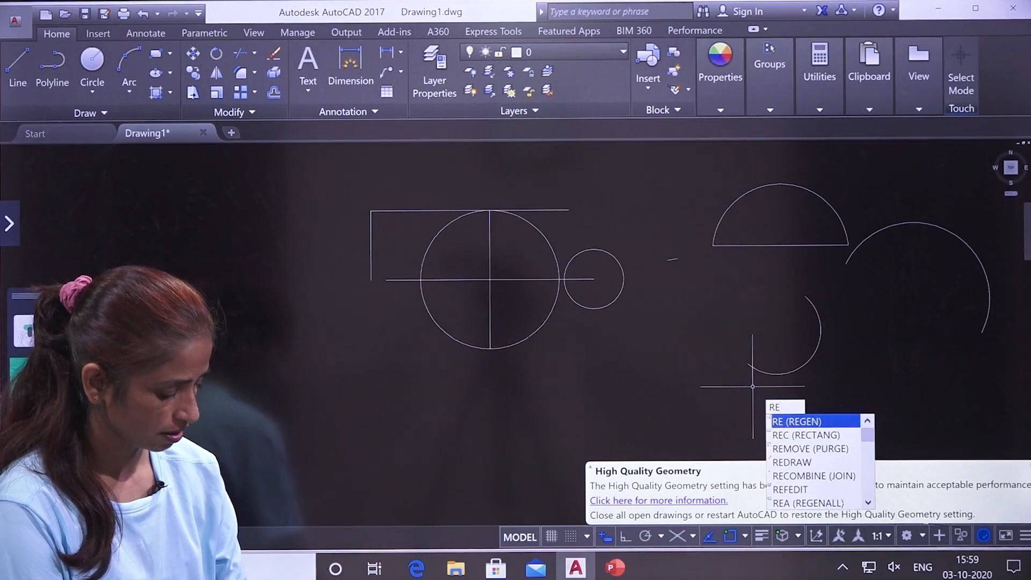
key("Return")
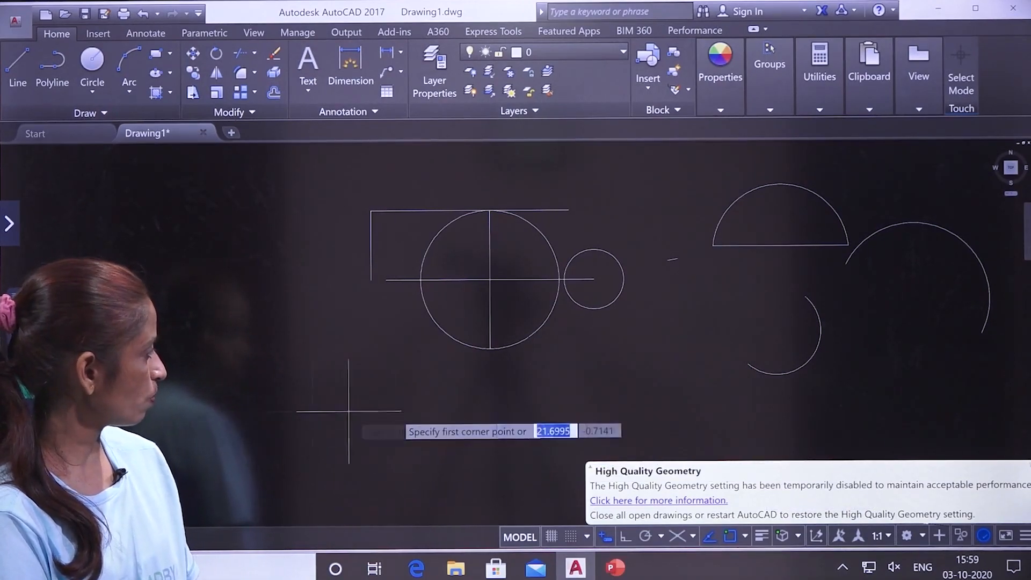
left_click(393, 411)
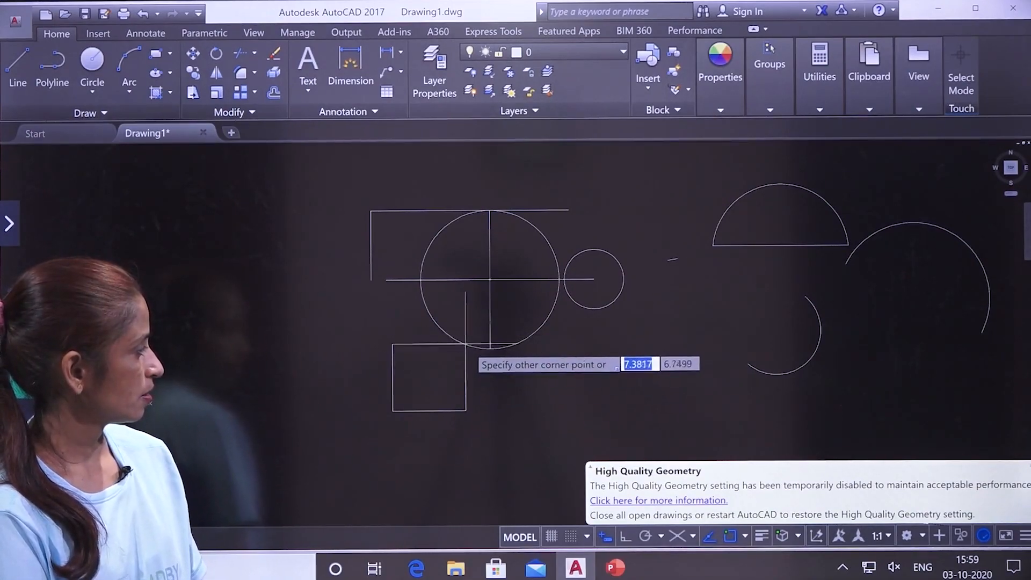
left_click(466, 345)
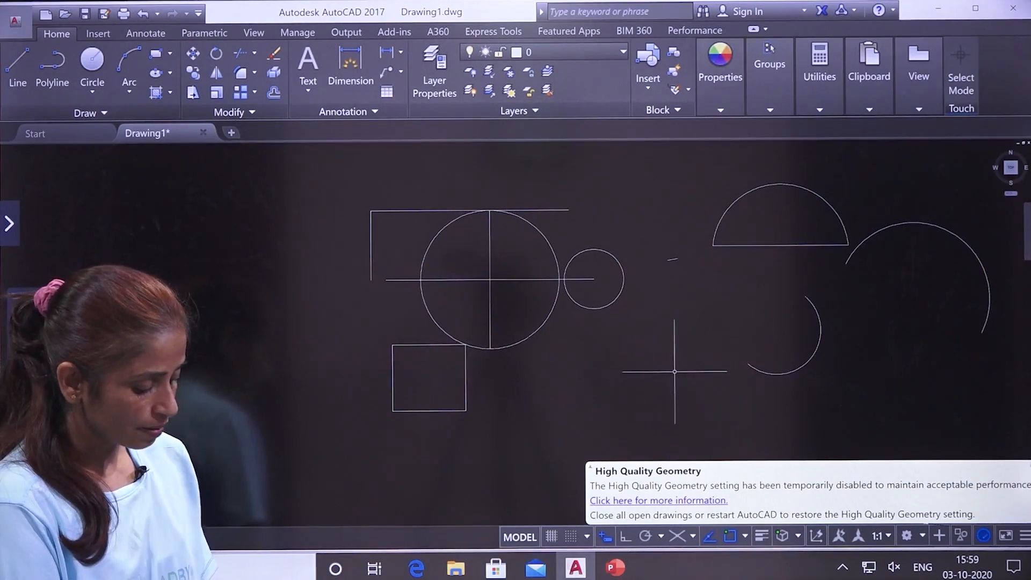
Step: Draw a tall vertical ellipse below the short line, with a distance to the other axis of about 2.04
type("el")
key("Return")
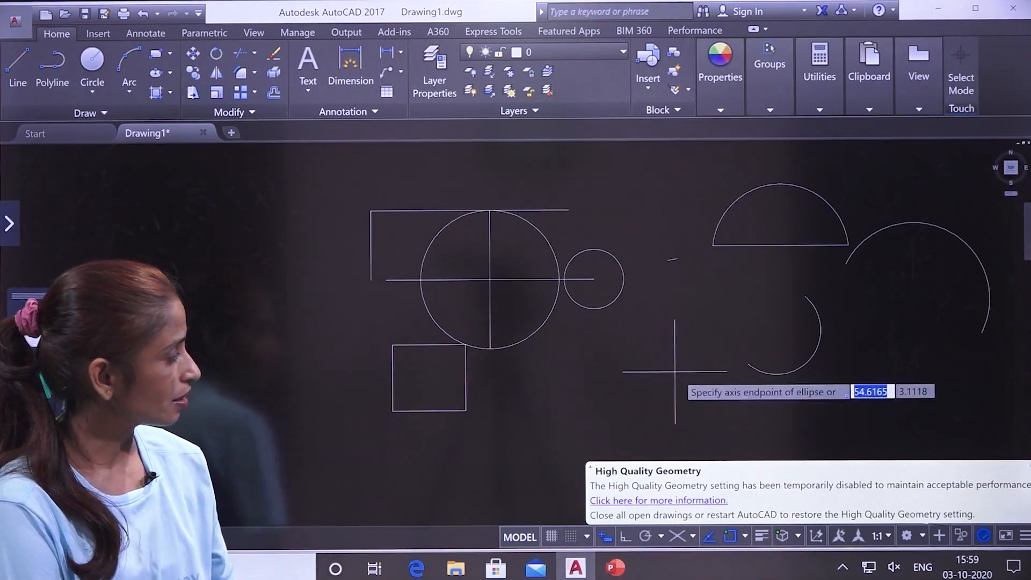
left_click(668, 377)
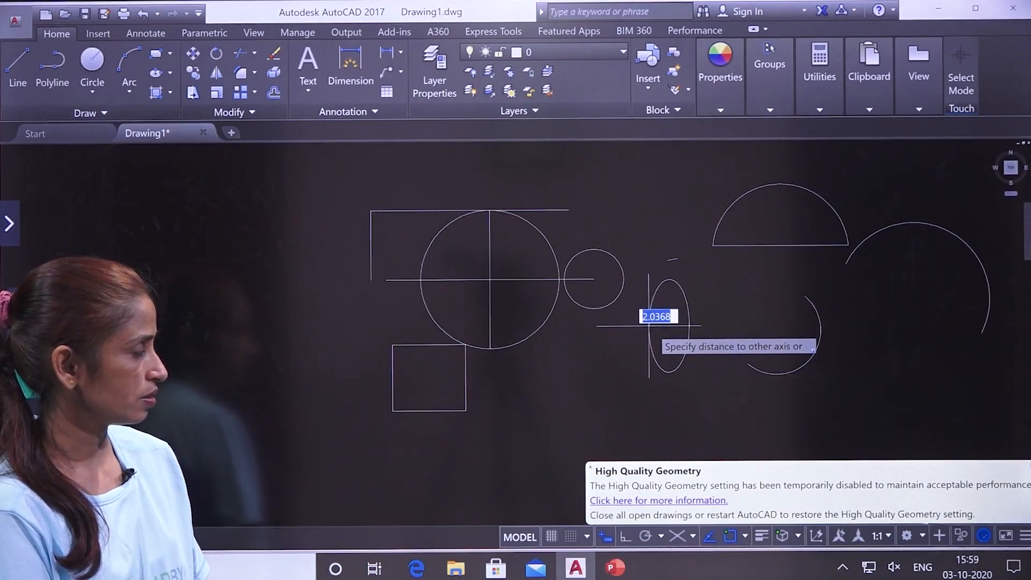
left_click(649, 326)
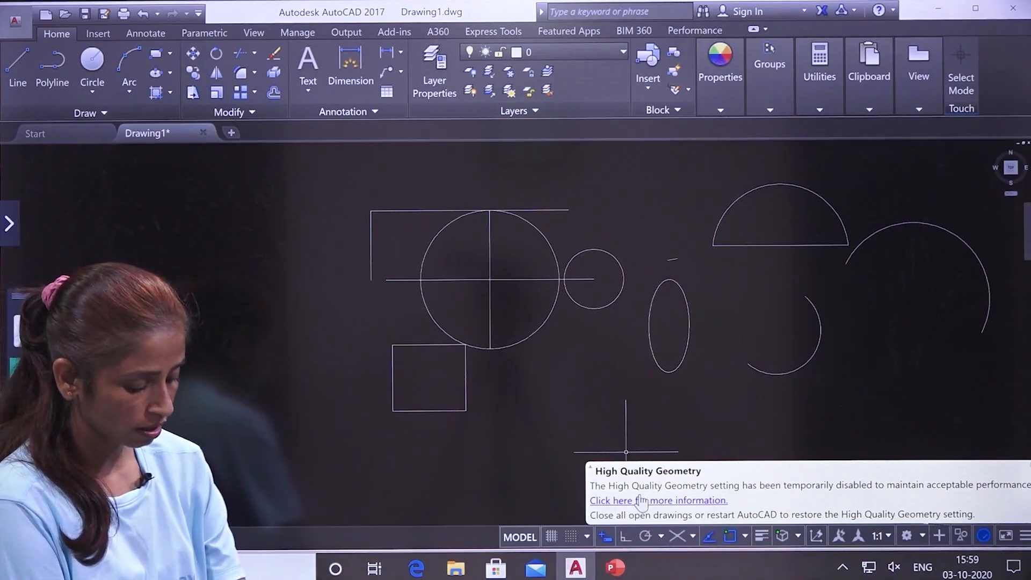
Step: Draw a six-sided polygon circumscribed about a circle of radius 3, centred on the small circle's centre
key("Return")
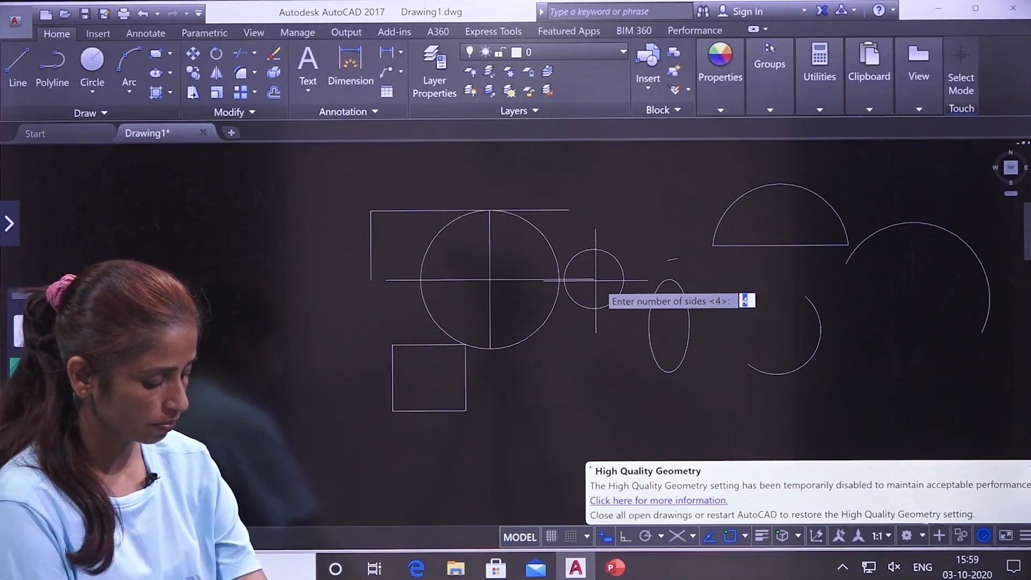
key("Return")
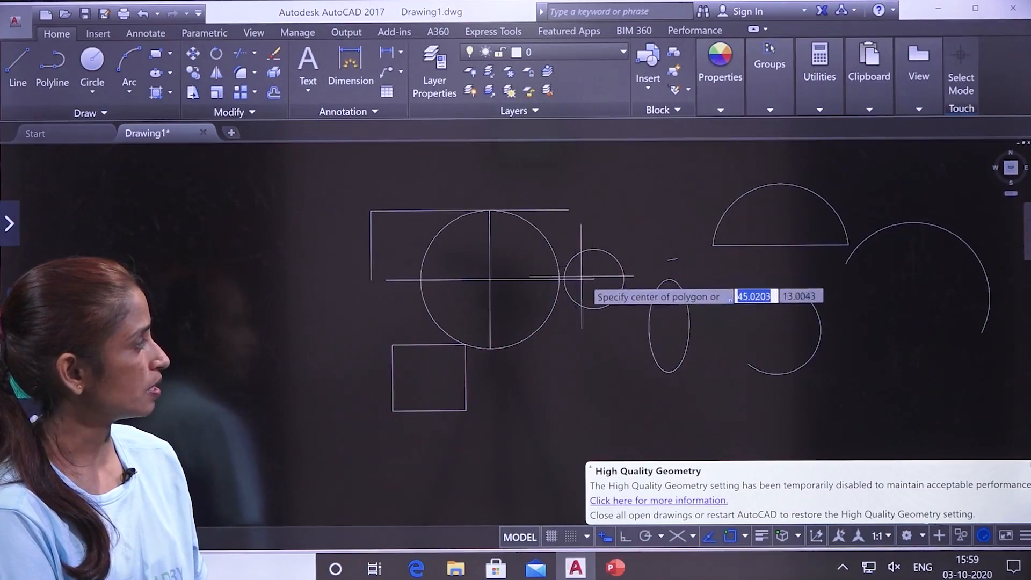
left_click(594, 278)
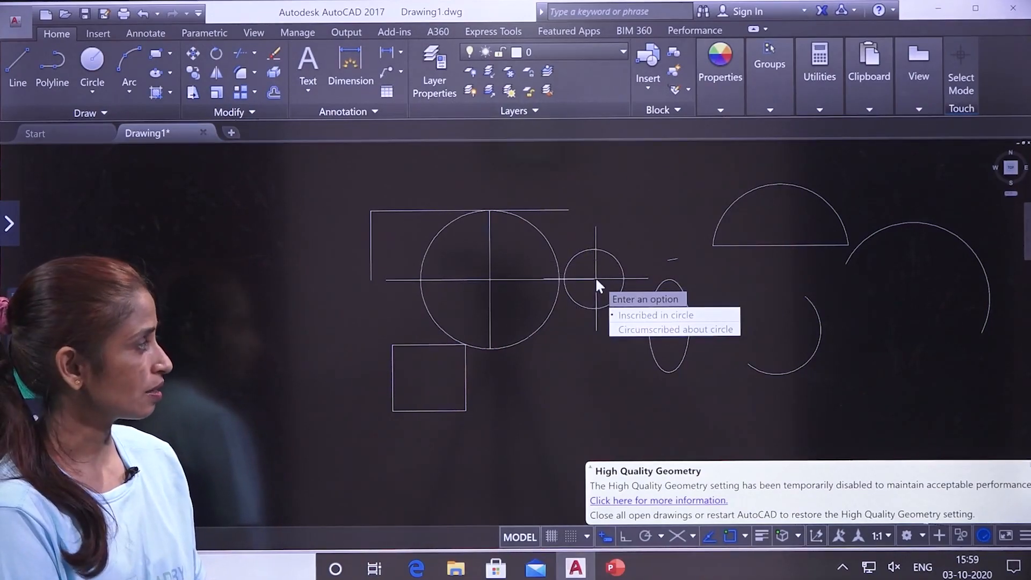
left_click(617, 329)
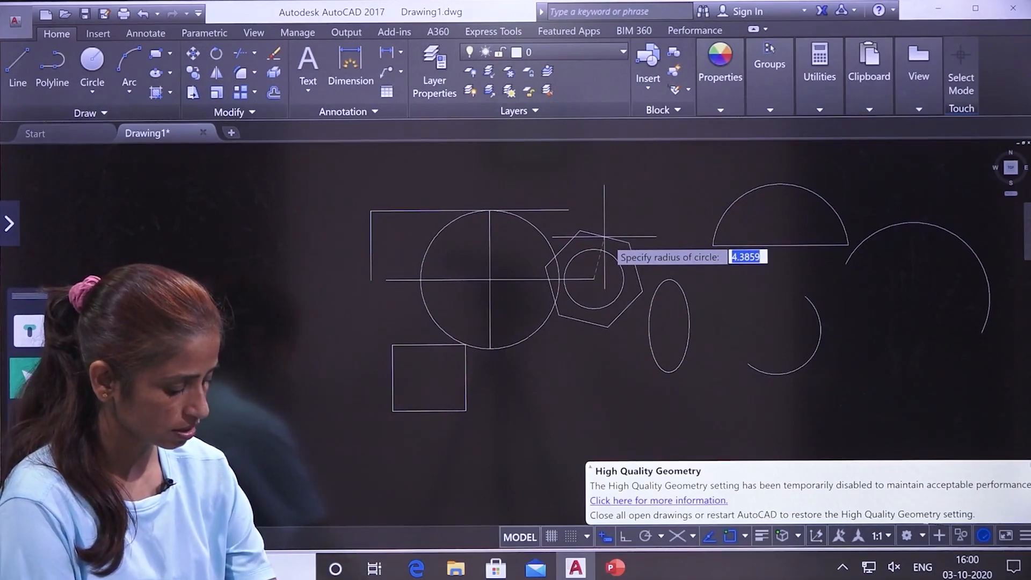
type("3")
key("Return")
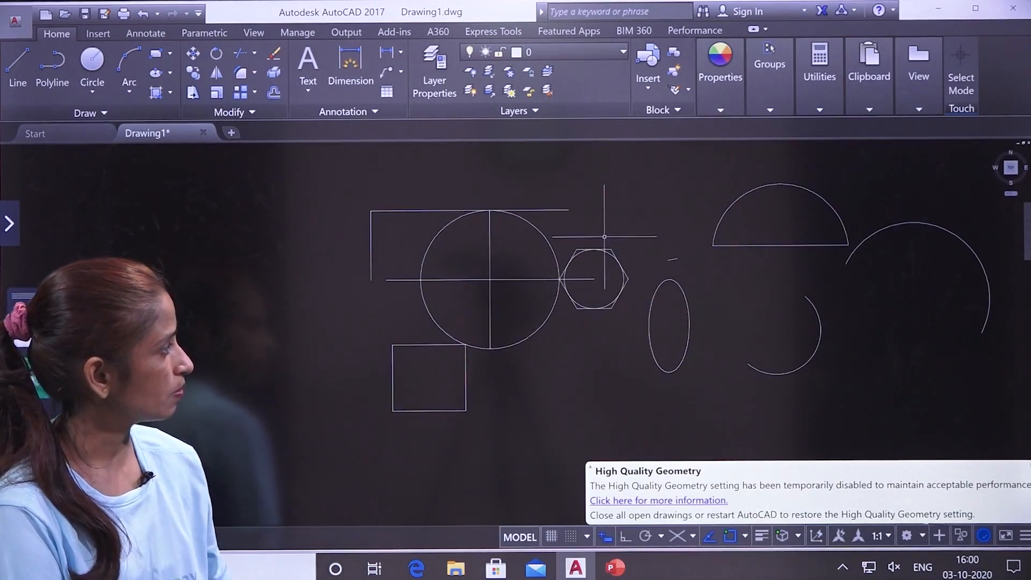